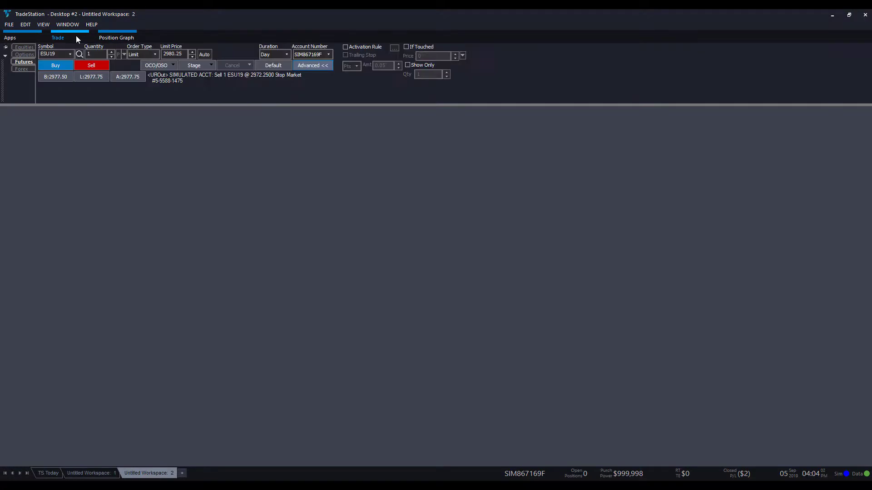
# Step: Show the Apps panel with the Matrix, Chart Analysis and Market Depth tiles
pyautogui.moveTo(33, 41)
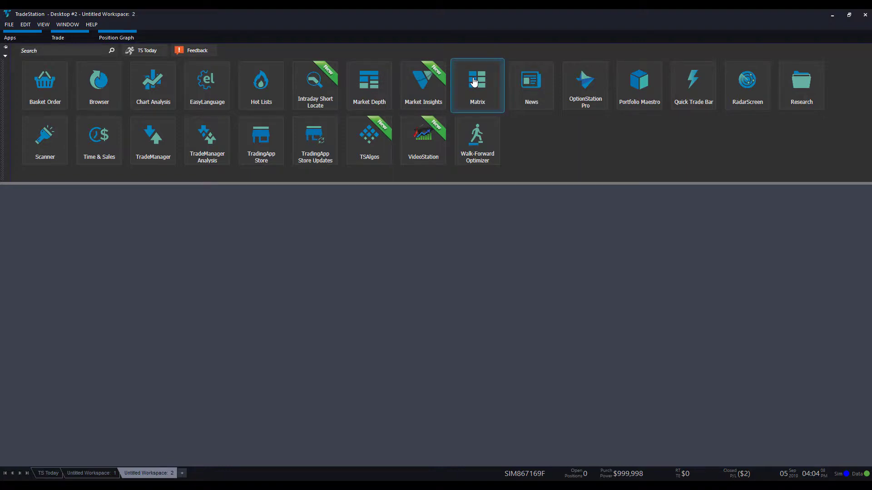
# Step: Open a Matrix ladder for ESU19 E-mini S&P 500 Sep 2019 and move it up and right
pyautogui.click(474, 82)
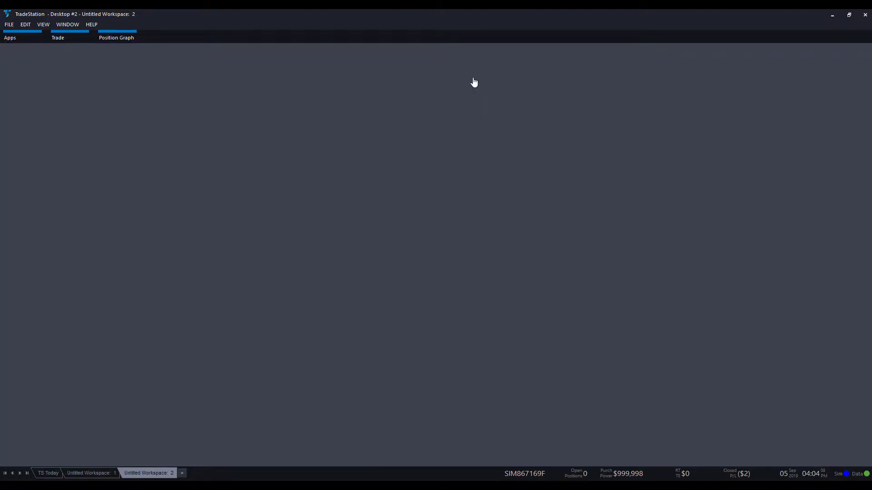
pyautogui.moveTo(314, 175)
pyautogui.mouseDown()
pyautogui.moveTo(336, 154)
pyautogui.moveTo(369, 65)
pyautogui.mouseUp()
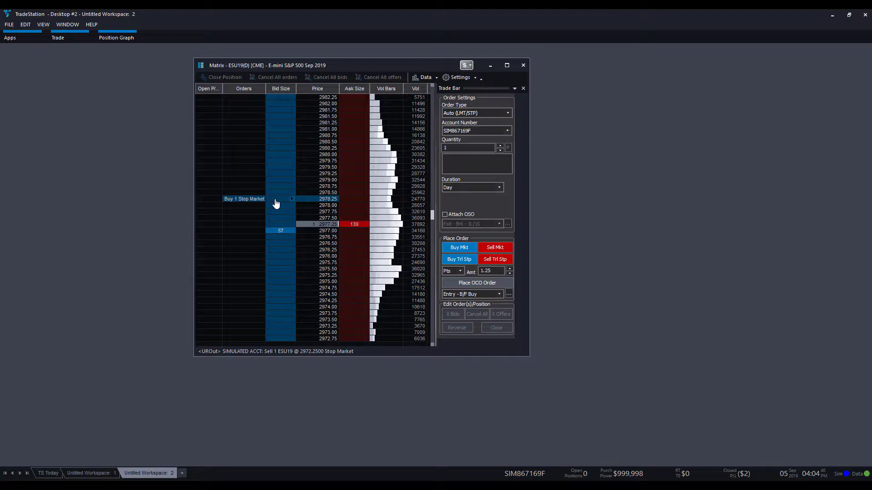
# Step: Place a buy stop at 2978.25 and stop future Matrix futures order confirmations
pyautogui.click(280, 201)
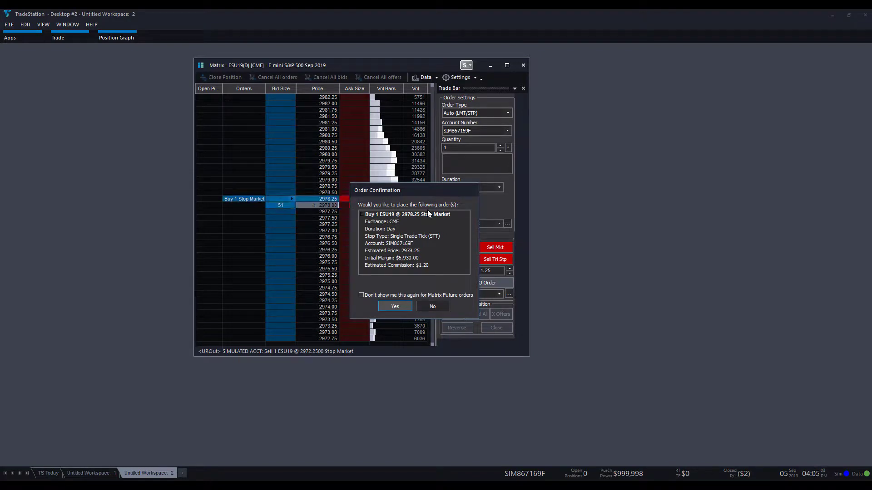
pyautogui.click(366, 296)
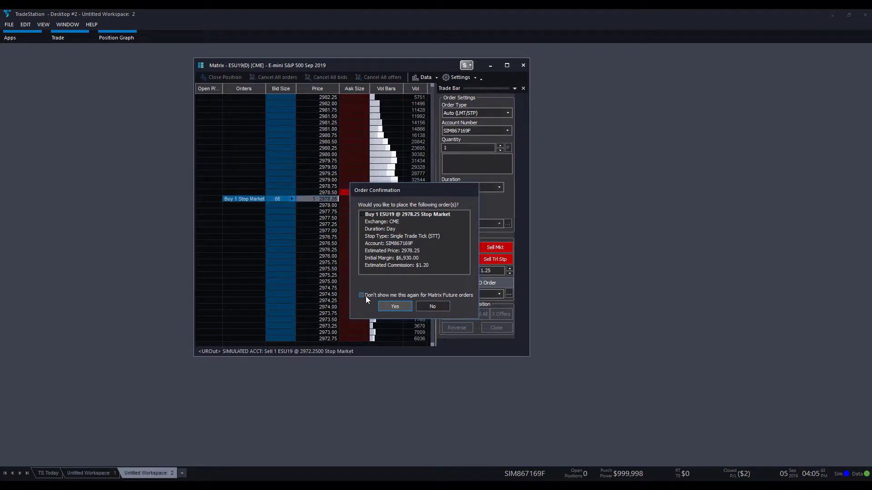
pyautogui.click(393, 306)
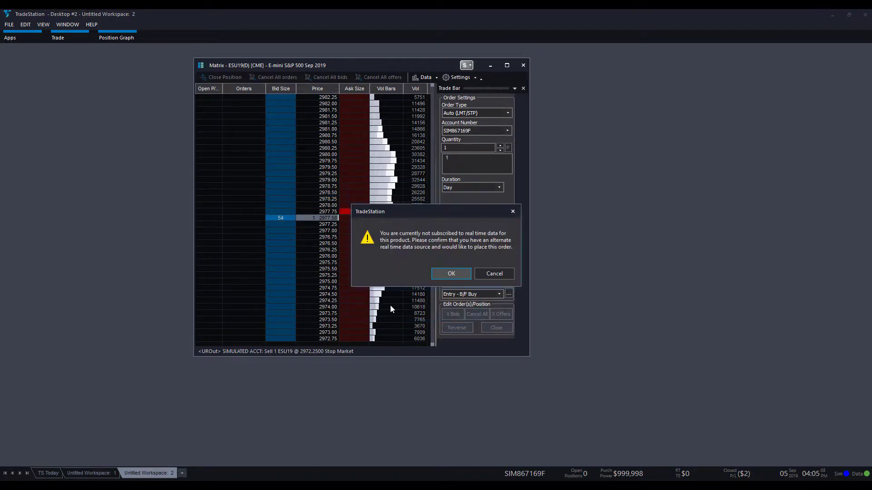
pyautogui.click(442, 275)
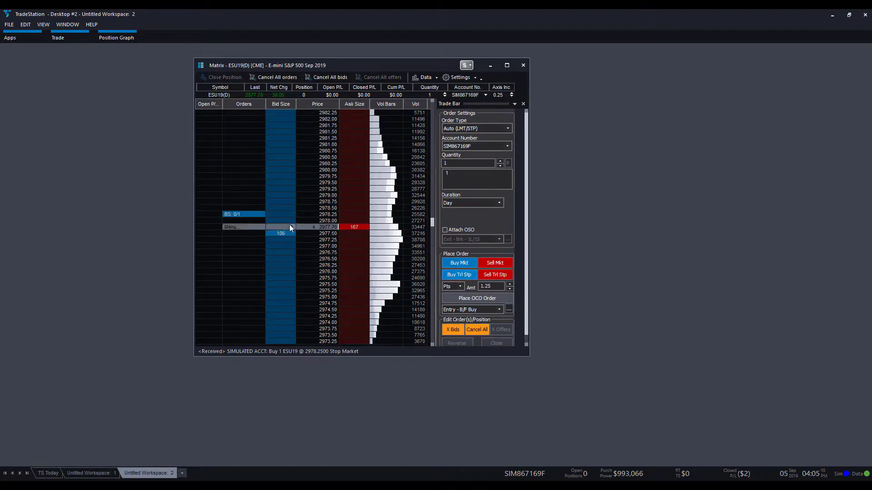
# Step: Cancel the 2978.25 buy stop and start a new buy stop at 2979.00
pyautogui.moveTo(238, 217)
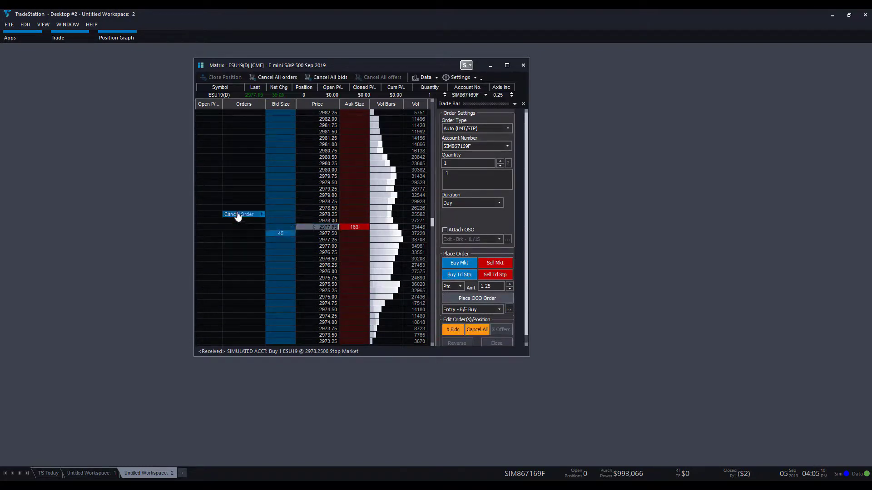
pyautogui.click(468, 326)
pyautogui.click(423, 268)
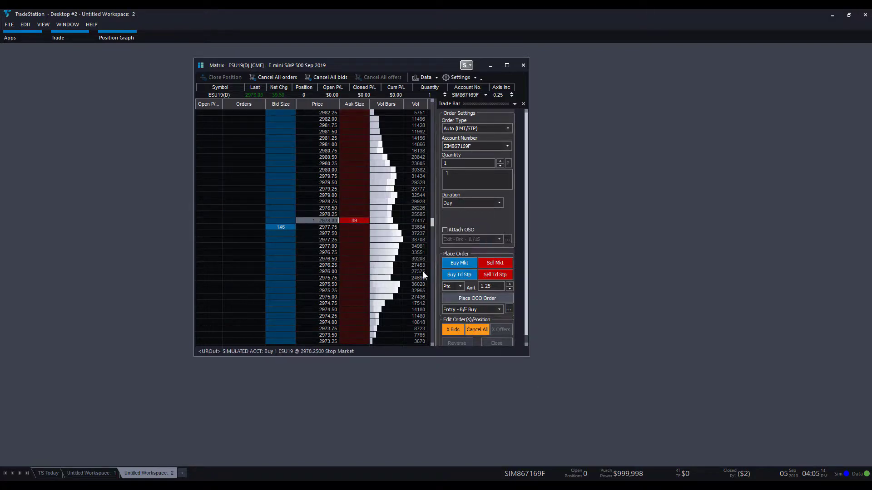
pyautogui.click(280, 196)
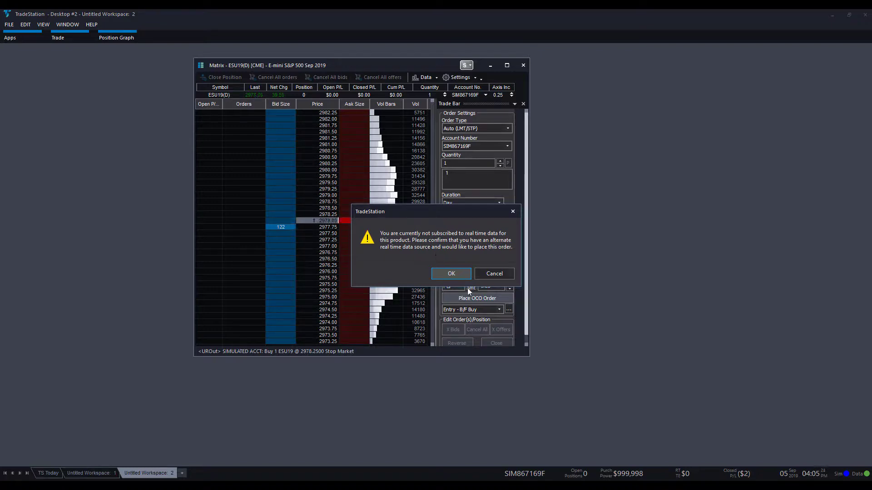
# Step: Let the 2979.00 buy stop go through without a prompt, then cancel all ESU19 orders
pyautogui.click(463, 273)
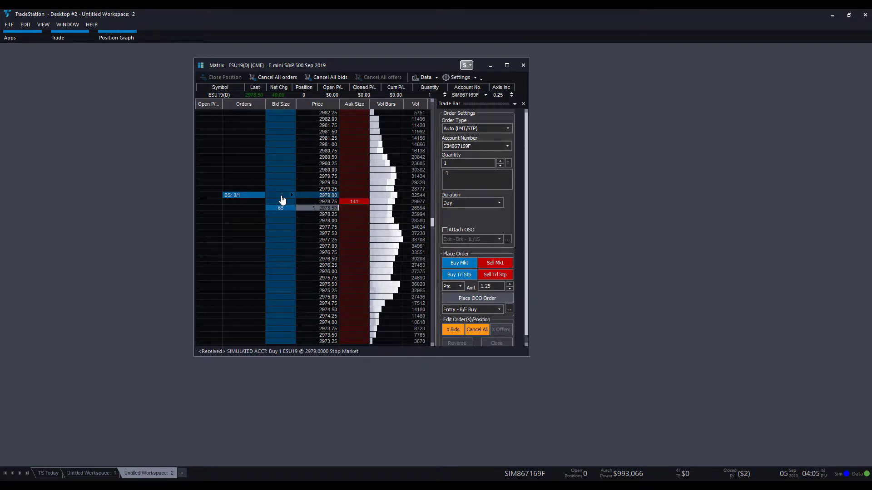
pyautogui.click(473, 331)
pyautogui.click(407, 266)
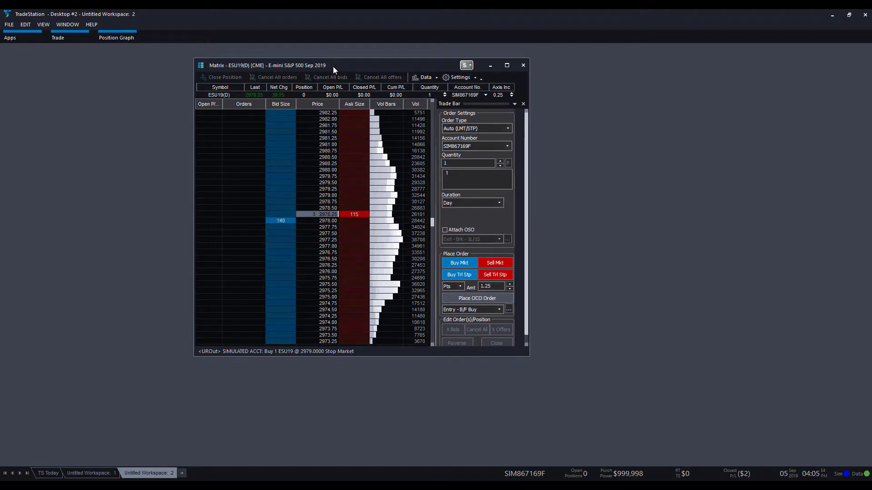
pyautogui.moveTo(334, 66); pyautogui.dragTo(356, 76)
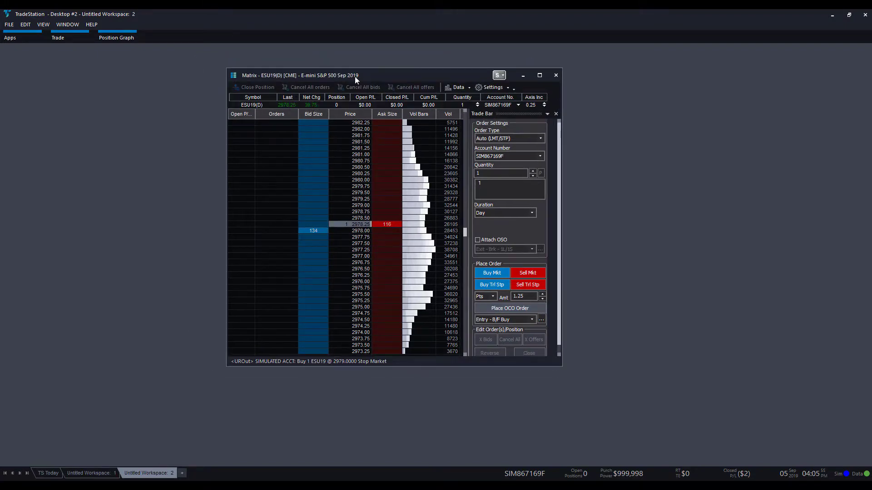
pyautogui.click(8, 25)
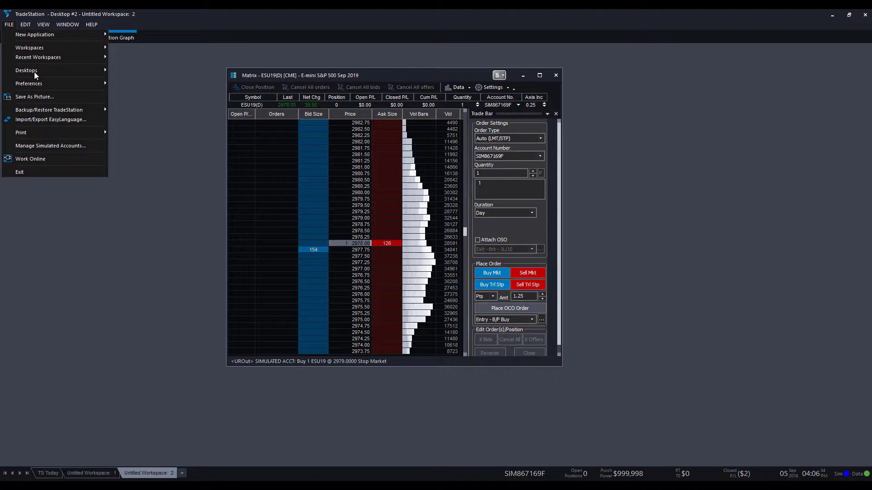
# Step: Open Order Entry Preferences from the File menu and move the dialog down and right
pyautogui.moveTo(36, 83)
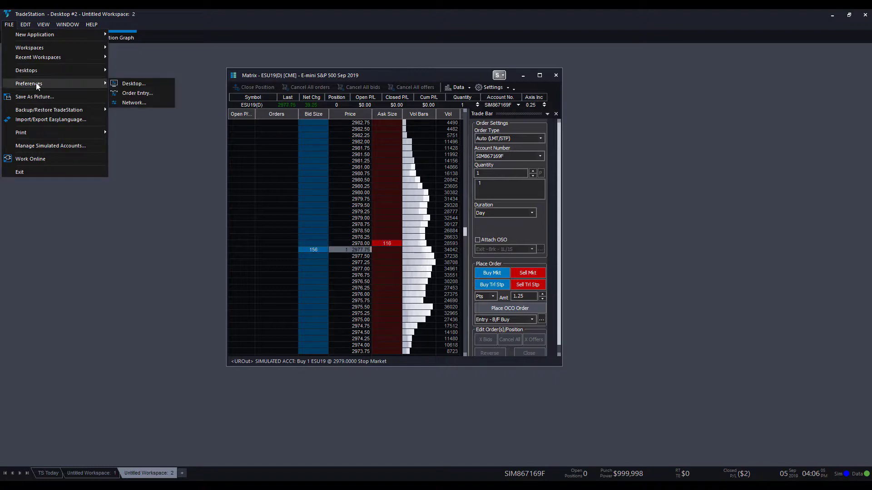
pyautogui.click(135, 93)
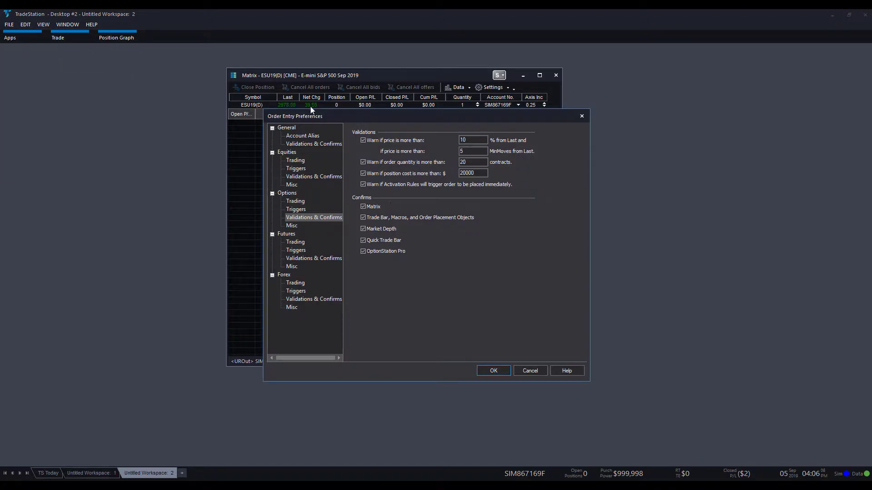
pyautogui.moveTo(322, 118); pyautogui.dragTo(367, 146)
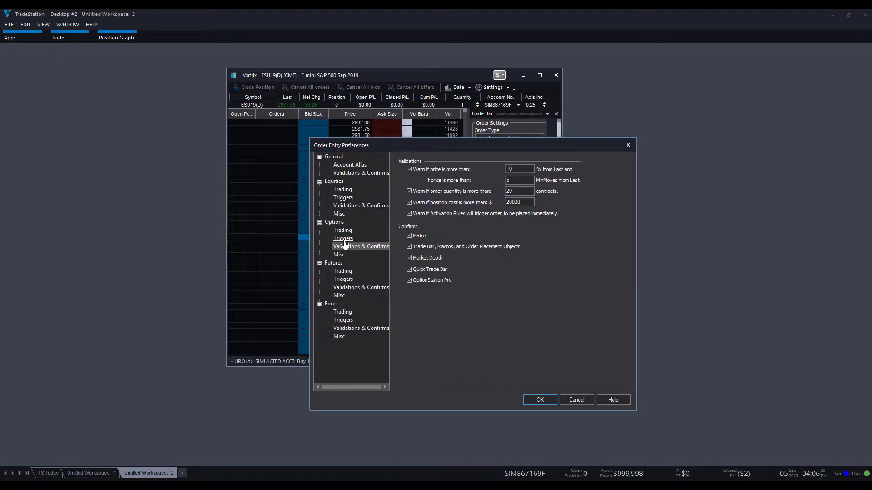
# Step: Turn on 'Always confirm when canceling all open orders' under General Validations & Confirms
pyautogui.click(415, 246)
pyautogui.click(369, 175)
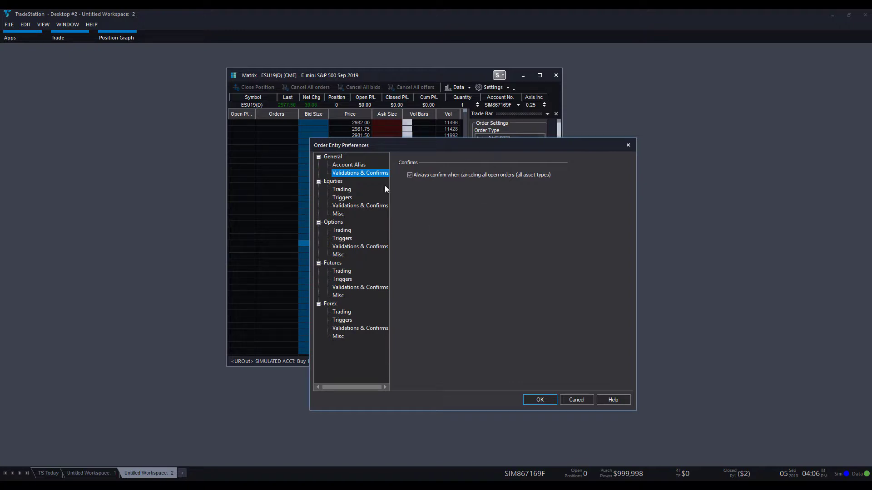
pyautogui.moveTo(391, 145); pyautogui.dragTo(696, 120)
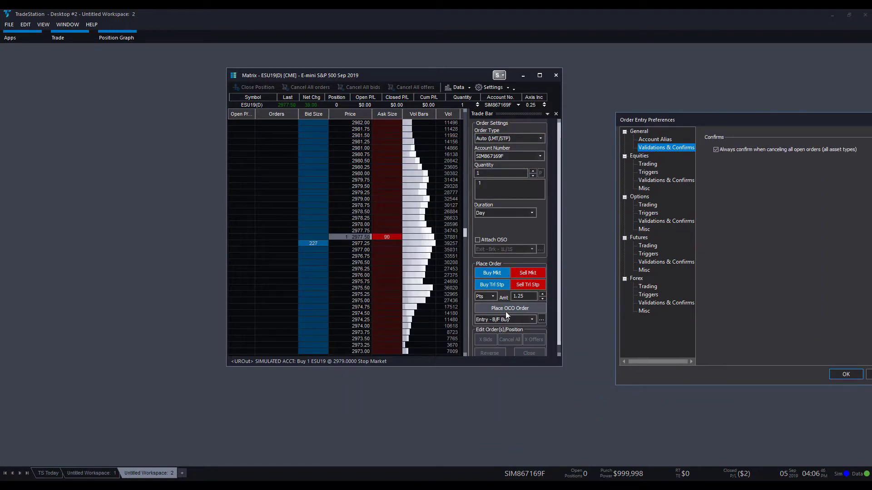
pyautogui.moveTo(721, 122); pyautogui.dragTo(449, 146)
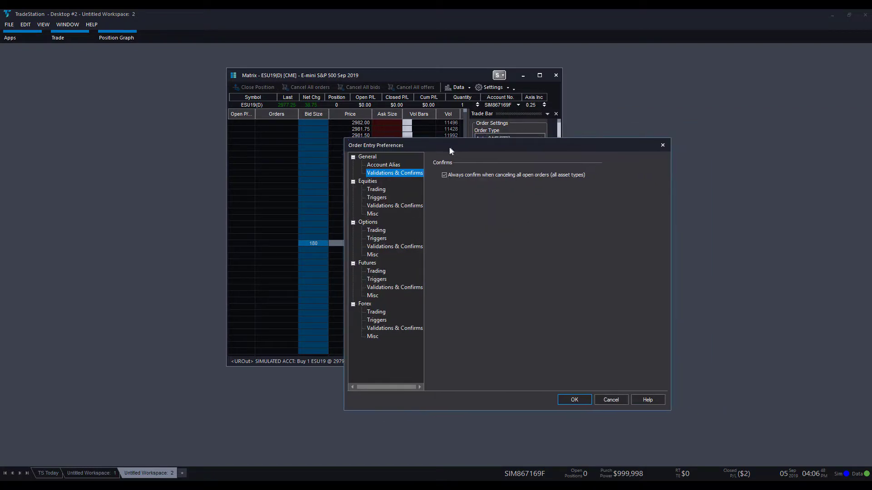
pyautogui.click(443, 175)
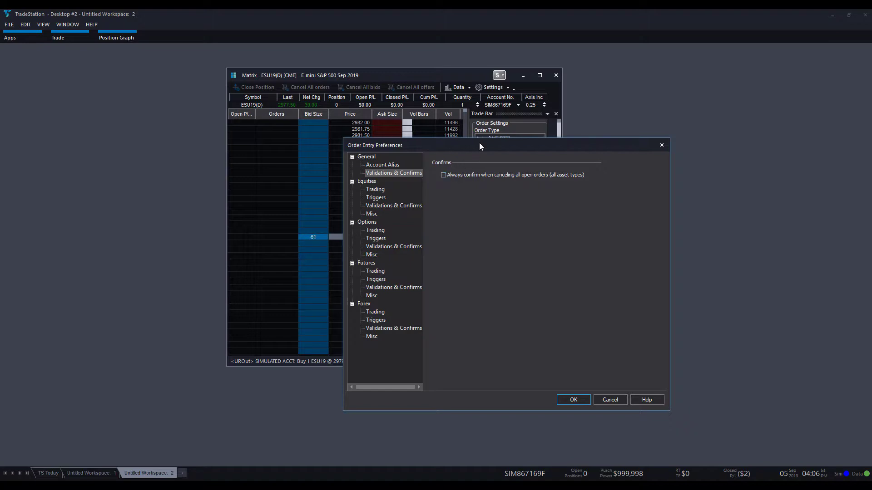
pyautogui.moveTo(479, 146); pyautogui.dragTo(678, 155)
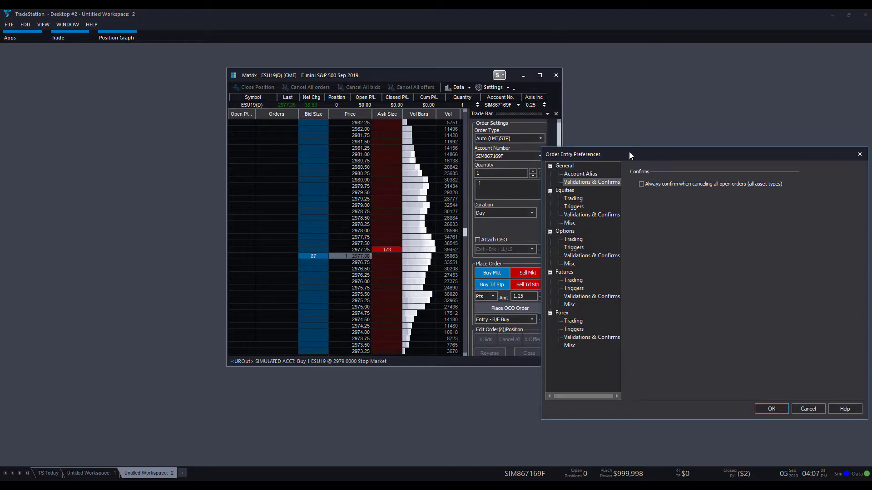
pyautogui.moveTo(630, 155); pyautogui.dragTo(435, 118)
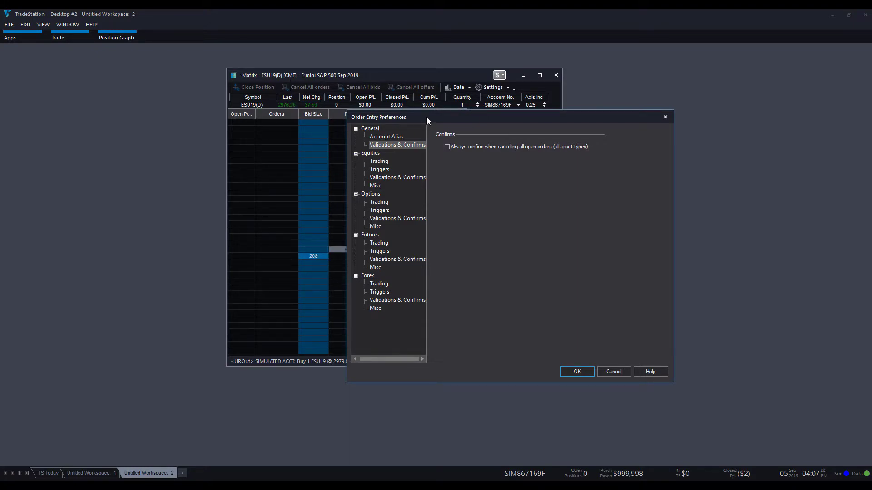
pyautogui.moveTo(426, 118); pyautogui.dragTo(498, 182)
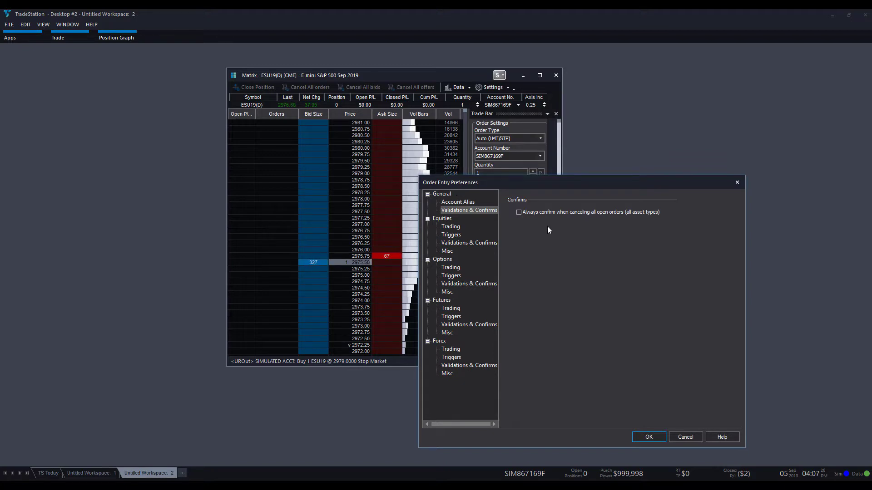
pyautogui.moveTo(538, 181); pyautogui.dragTo(447, 109)
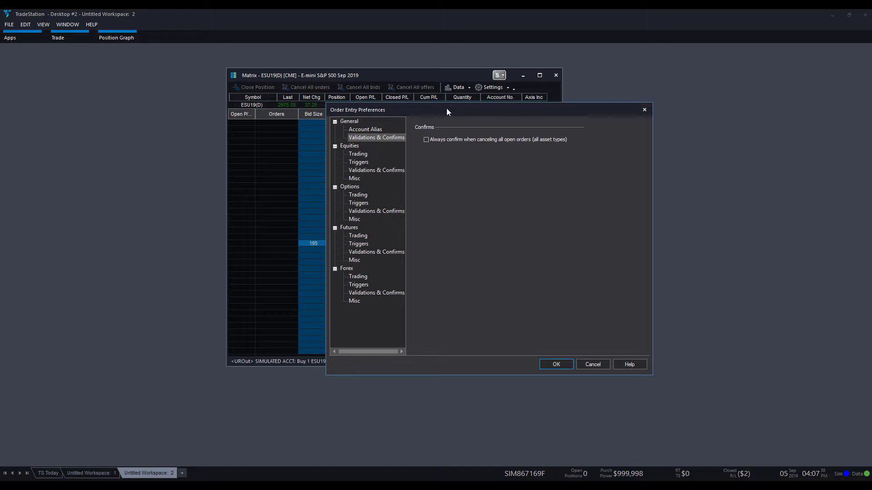
pyautogui.click(427, 142)
# Step: Browse the Equities, Options, Futures and Forex Validations & Confirms pages
pyautogui.click(369, 173)
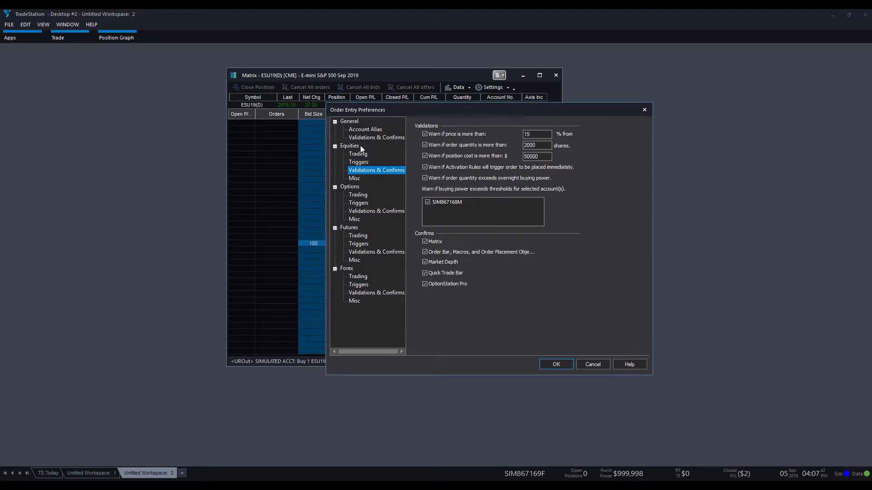
pyautogui.click(362, 213)
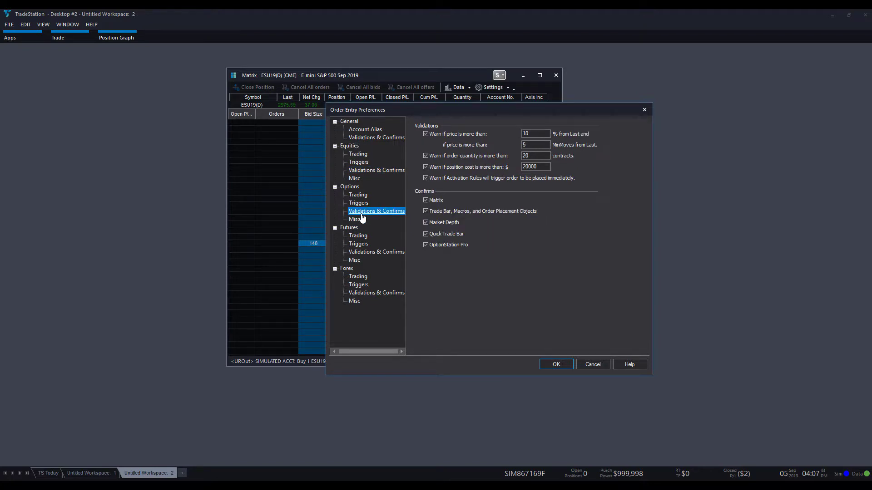
pyautogui.click(369, 253)
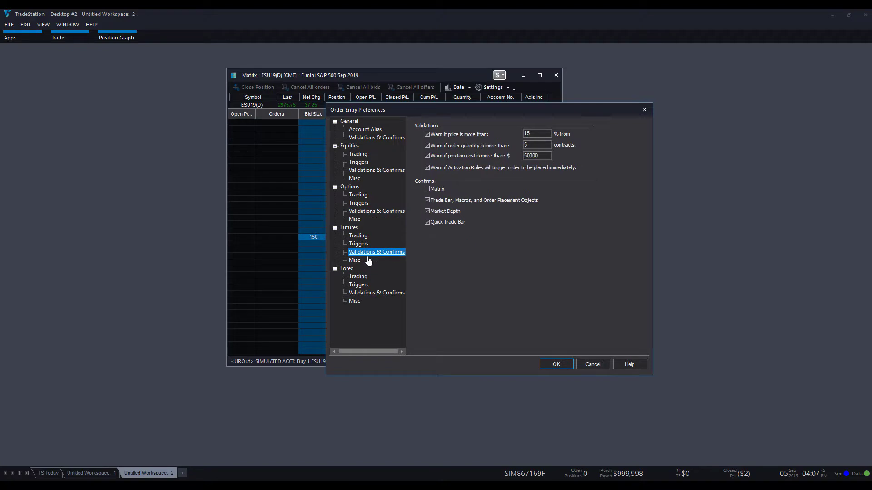
pyautogui.click(379, 293)
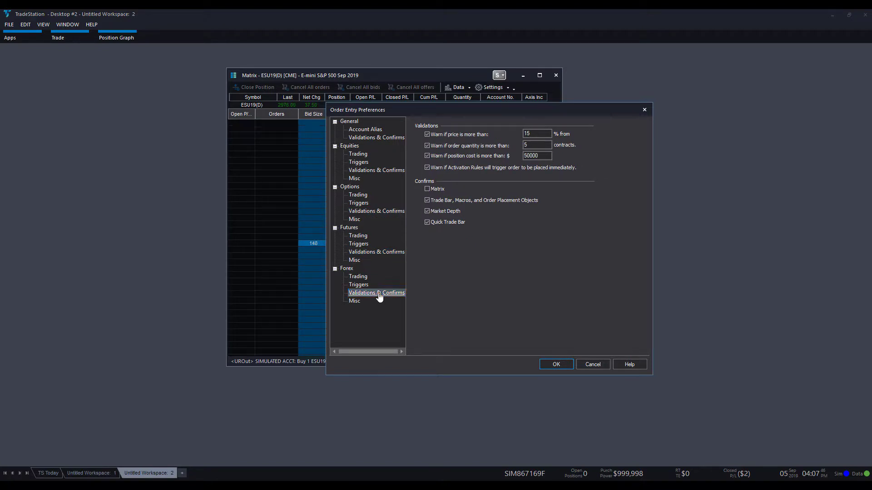
# Step: Try the Equities Matrix, OptionStation Pro and Quick Trade Bar confirms, then switch off the Futures Matrix confirm
pyautogui.click(396, 172)
pyautogui.click(440, 242)
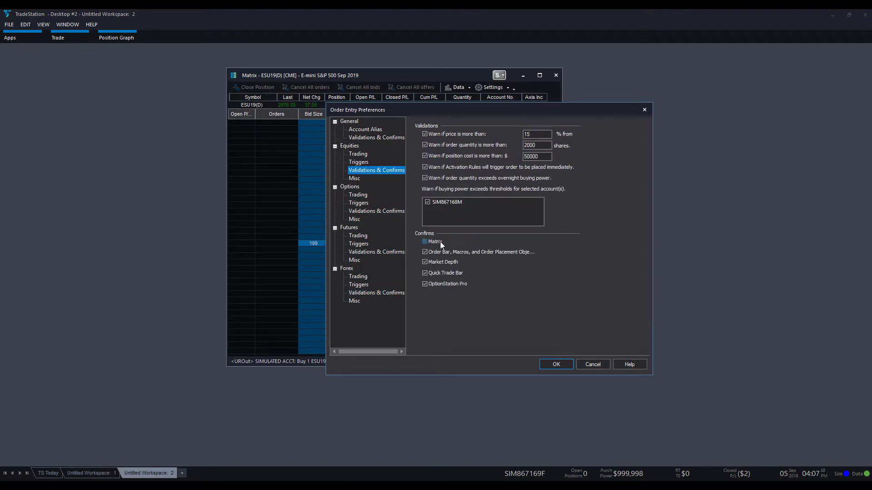
pyautogui.click(432, 244)
pyautogui.click(443, 286)
pyautogui.click(458, 286)
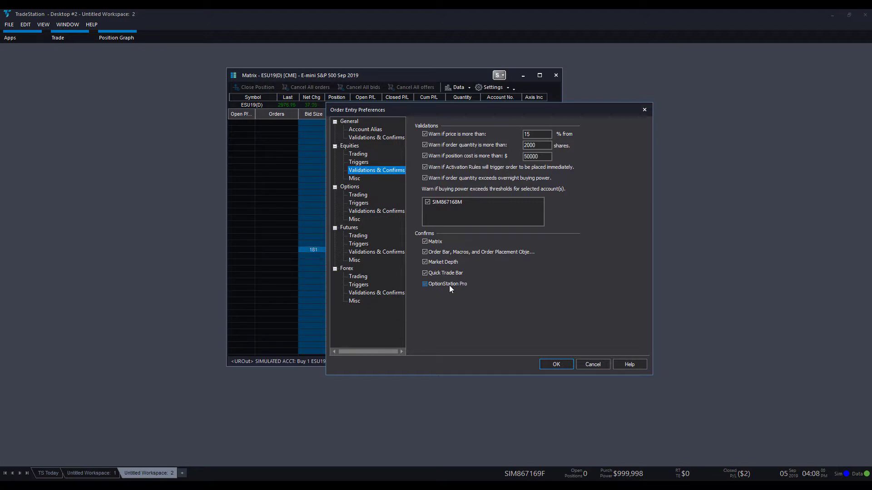
pyautogui.click(449, 285)
pyautogui.click(455, 272)
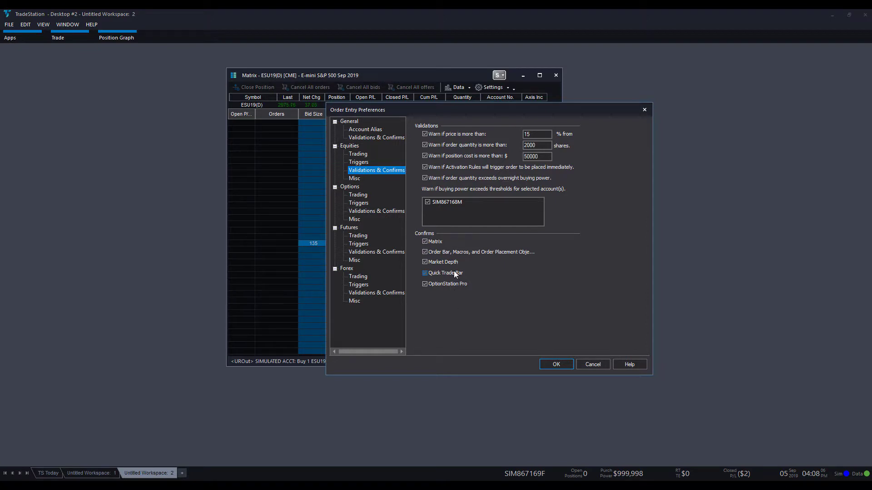
pyautogui.click(384, 254)
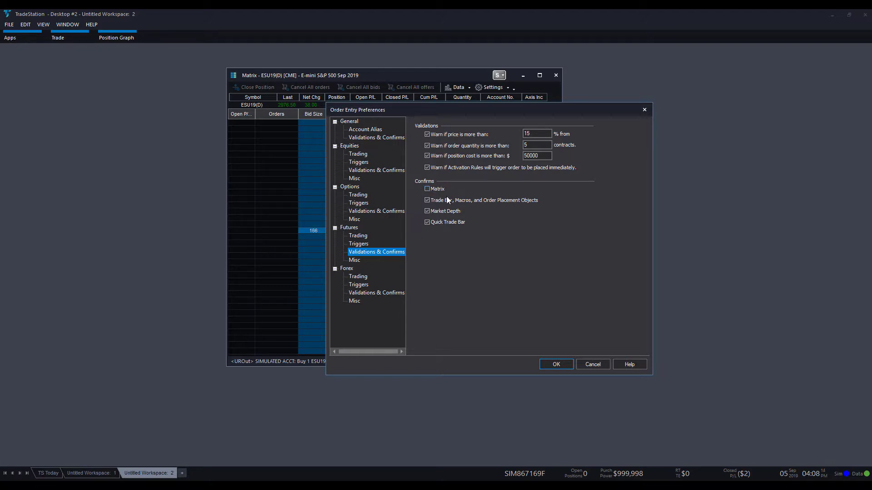
pyautogui.click(427, 200)
# Step: Turn off the Futures Trade Bar/macros, Market Depth and Quick Trade Bar confirms
pyautogui.click(443, 200)
pyautogui.click(470, 208)
pyautogui.click(456, 223)
pyautogui.click(454, 210)
pyautogui.click(454, 213)
pyautogui.click(431, 221)
# Step: Turn off the Options Market Depth, Trade Bar/macros and Matrix confirms
pyautogui.click(398, 213)
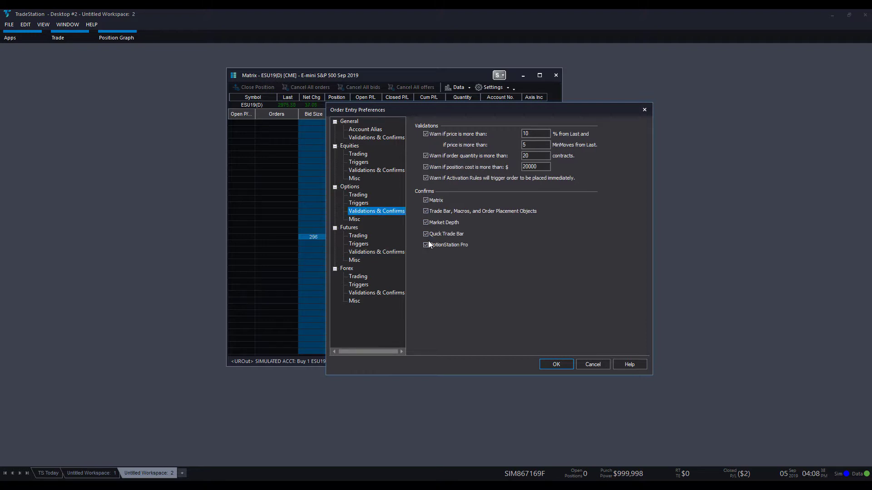
pyautogui.click(429, 223)
pyautogui.click(432, 211)
pyautogui.click(432, 198)
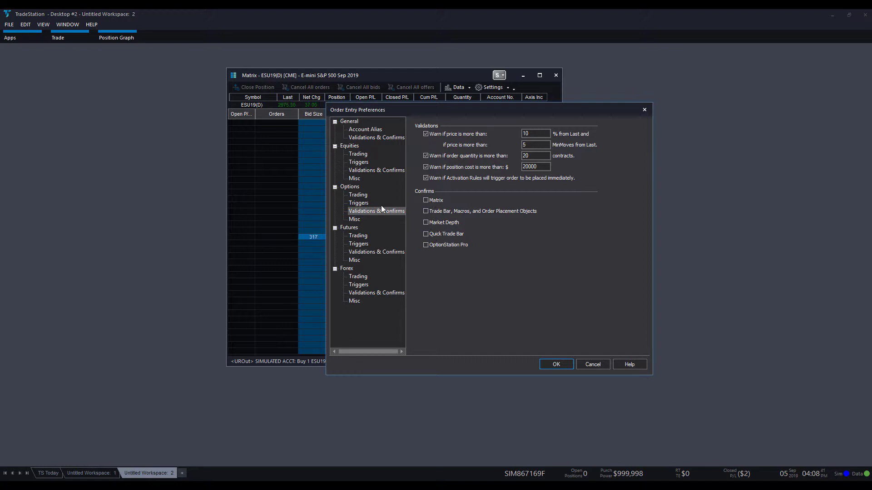
# Step: Back on Futures Validations & Confirms, toggle the position-cost warning and keep the activation-rules warning on
pyautogui.click(361, 236)
pyautogui.click(366, 252)
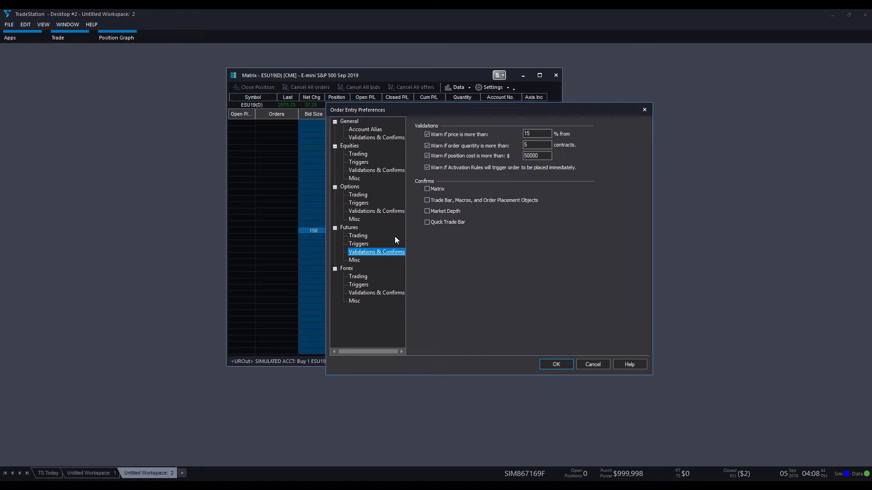
pyautogui.click(517, 159)
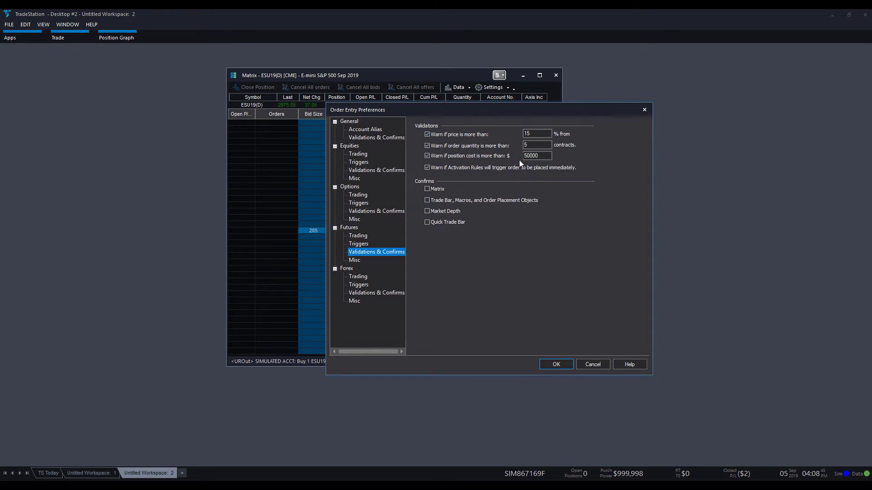
pyautogui.click(577, 169)
pyautogui.press('space')
pyautogui.moveTo(551, 155); pyautogui.dragTo(522, 159)
pyautogui.click(464, 156)
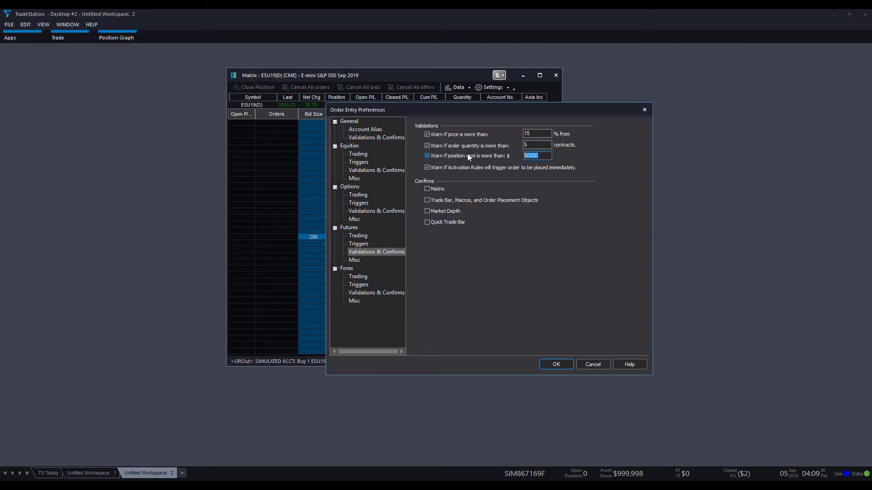
pyautogui.click(494, 157)
pyautogui.click(538, 147)
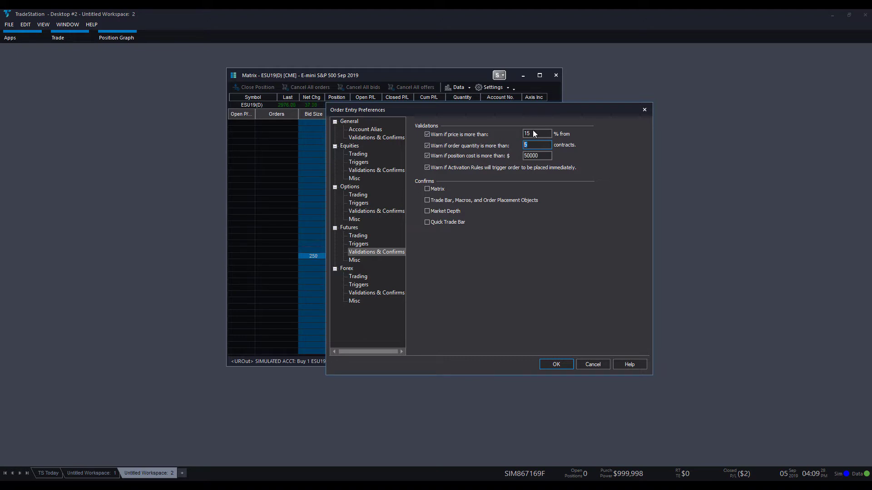
# Step: Check the Options, Equities and General Validations & Confirms pages for cleared confirms
pyautogui.click(373, 211)
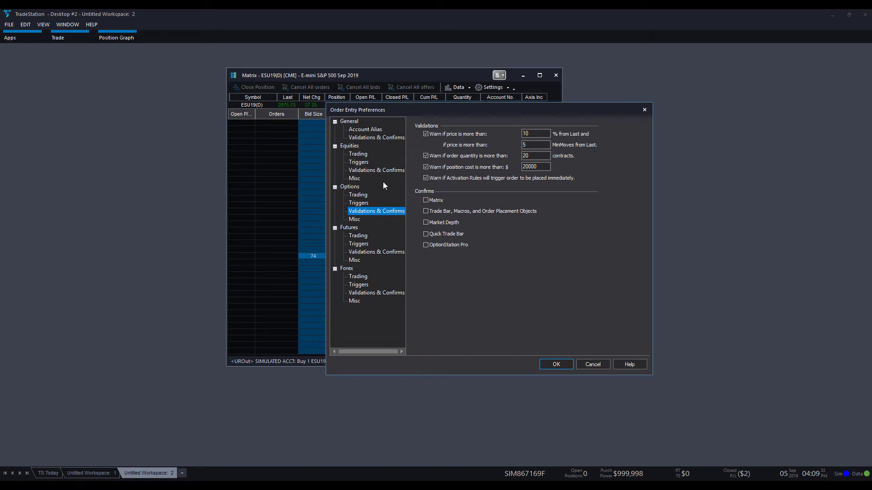
pyautogui.click(376, 171)
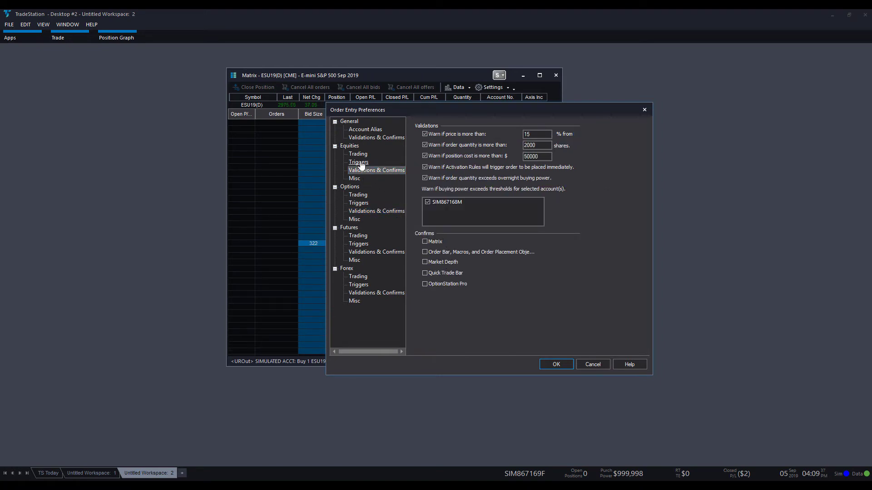
pyautogui.click(388, 138)
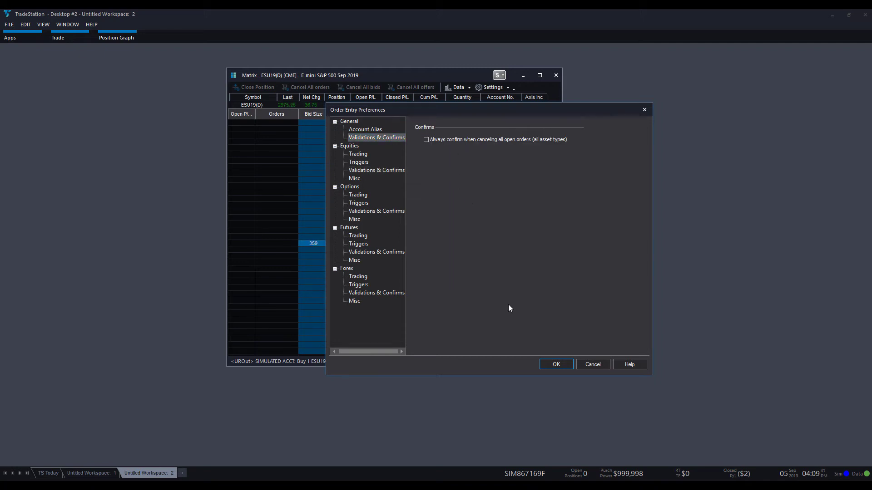
# Step: Save the preferences, place a Sell 1 limit at 2977.00, then a Buy 1 stop at 2976.75
pyautogui.click(562, 368)
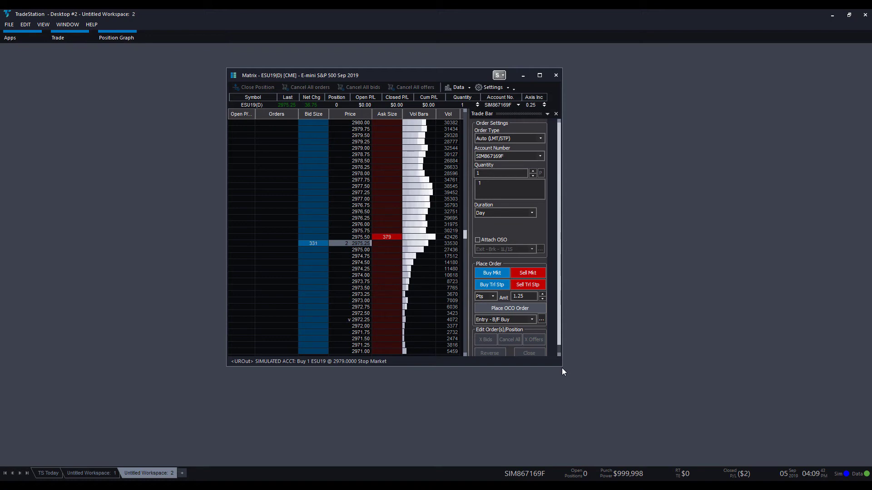
pyautogui.click(386, 206)
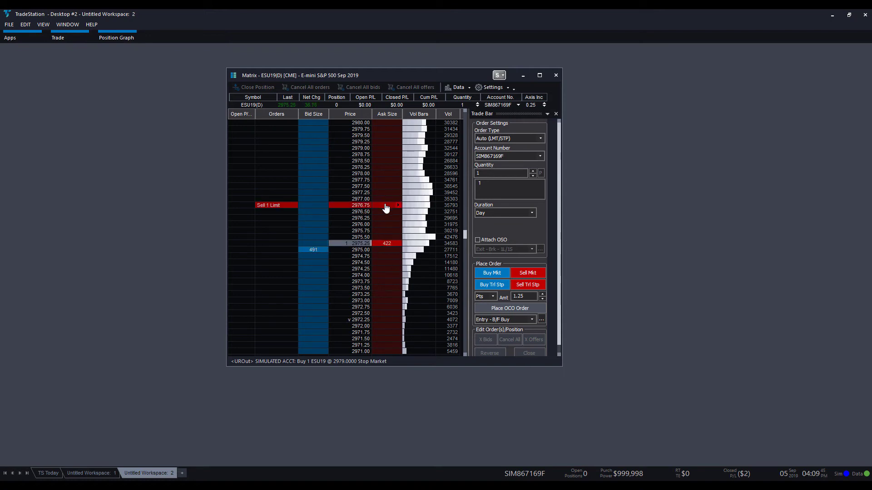
pyautogui.moveTo(385, 208); pyautogui.dragTo(388, 200)
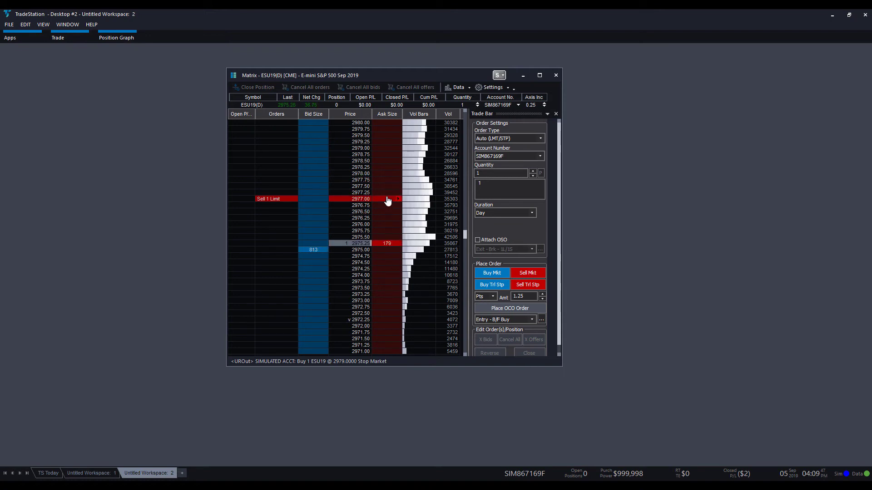
pyautogui.click(385, 202)
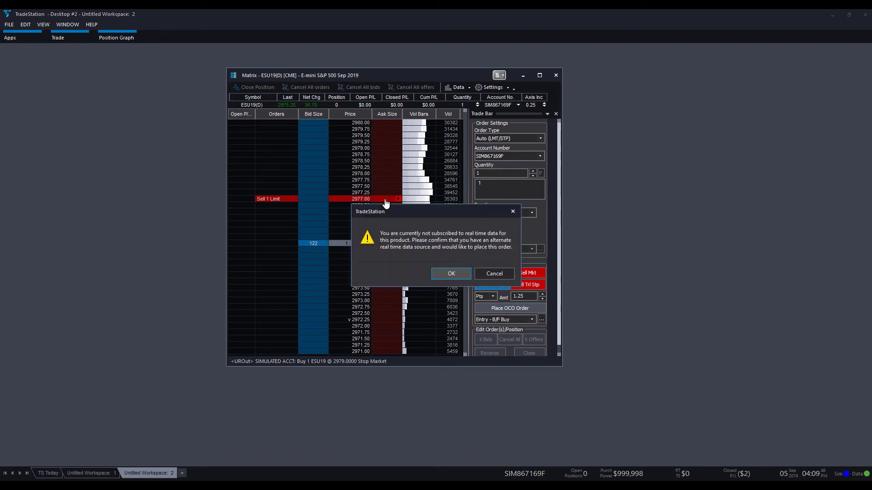
pyautogui.click(445, 278)
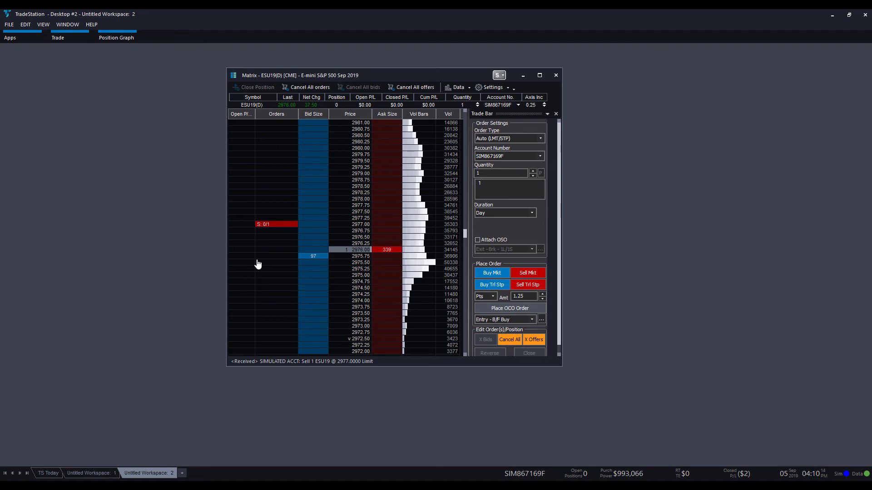
pyautogui.moveTo(273, 225)
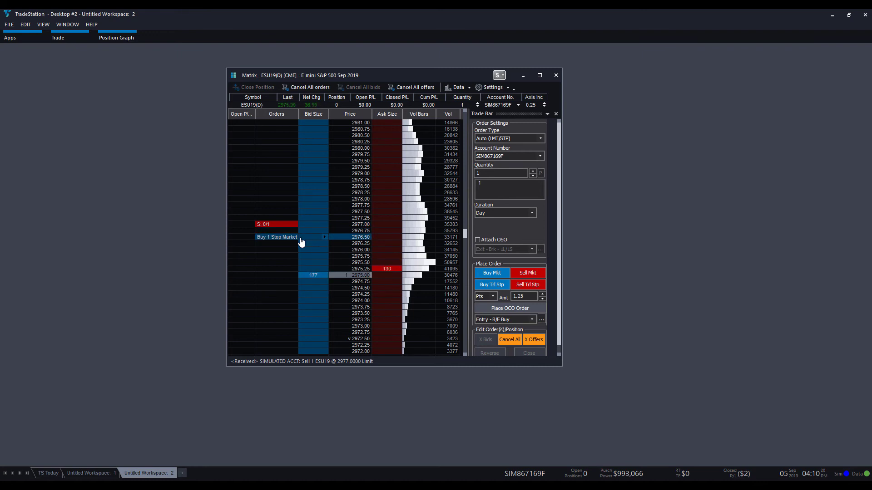
pyautogui.click(313, 231)
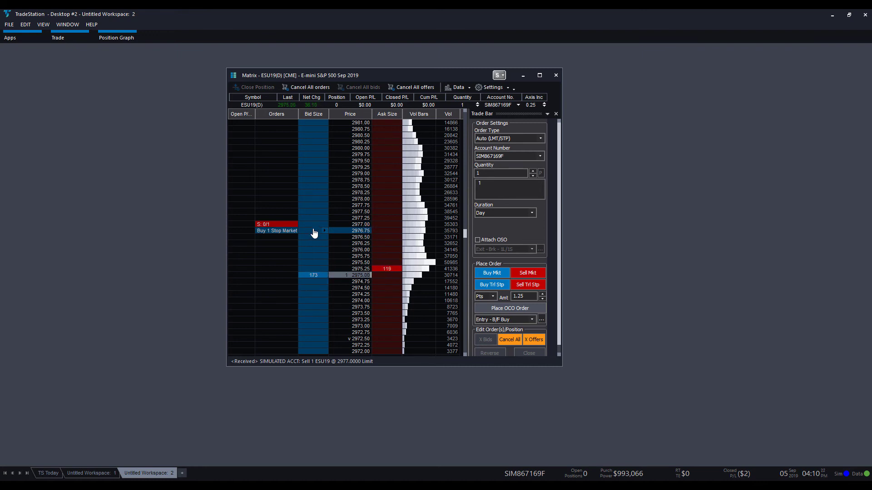